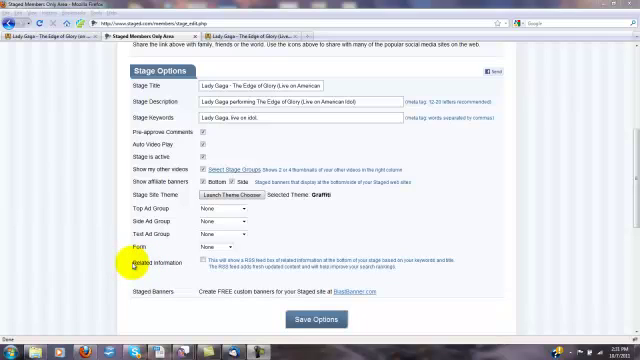
# Step: Highlight the Related Information setting, then view the Lady Gaga Edge of Glory video page
pyautogui.moveTo(132, 264); pyautogui.dragTo(180, 263)
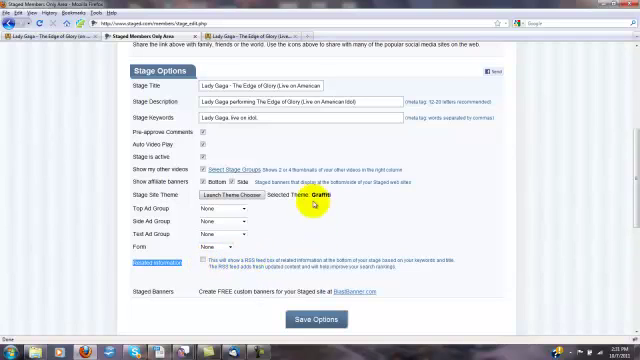
pyautogui.scroll(4, 310, 200)
pyautogui.scroll(4, 280, 150)
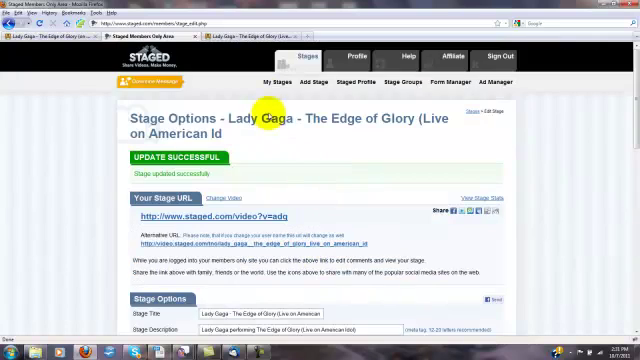
pyautogui.click(248, 36)
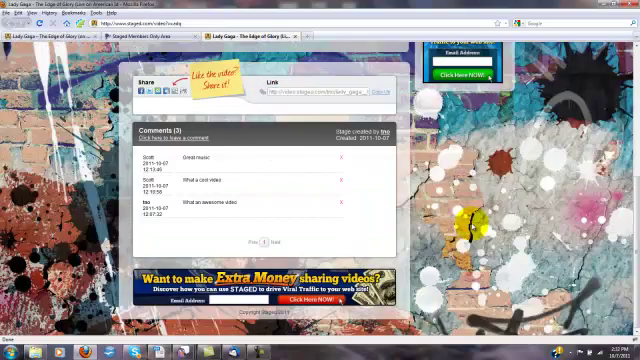
pyautogui.scroll(4, 472, 225)
pyautogui.scroll(3, 440, 215)
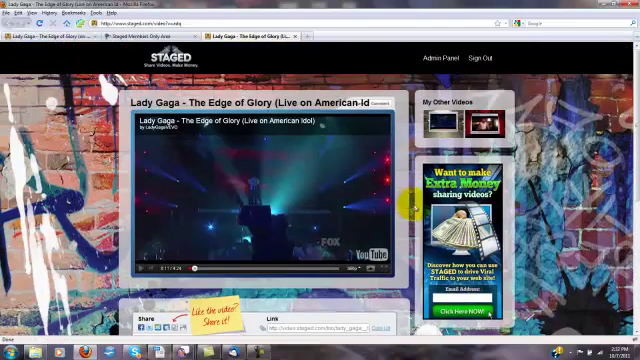
pyautogui.rightClick(325, 225)
pyautogui.click(274, 169)
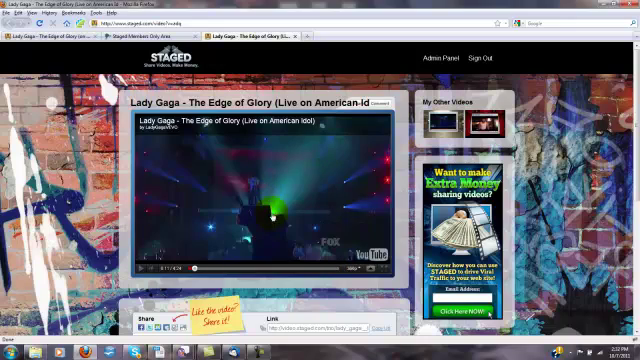
pyautogui.scroll(-5, 508, 260)
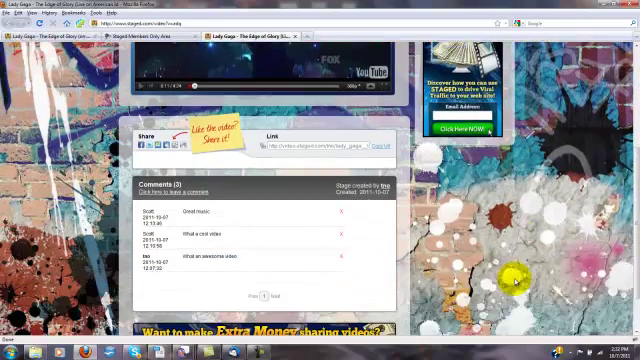
pyautogui.scroll(-2, 508, 282)
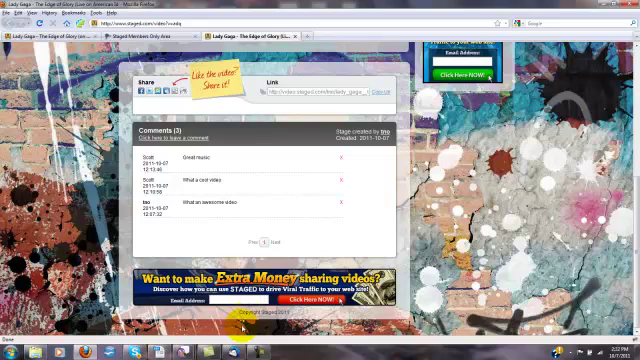
# Step: Tick Related Information in the Lady Gaga stage options and save them
pyautogui.click(140, 36)
pyautogui.scroll(-3, 275, 260)
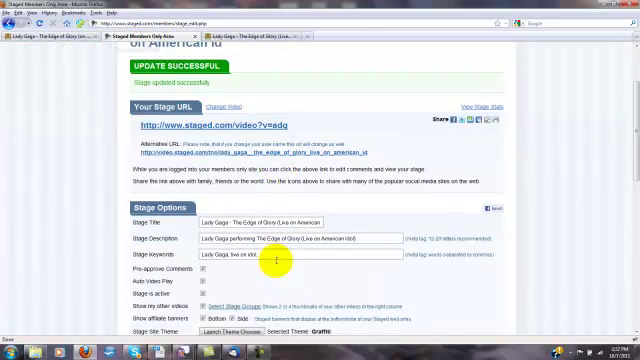
pyautogui.scroll(-4, 275, 264)
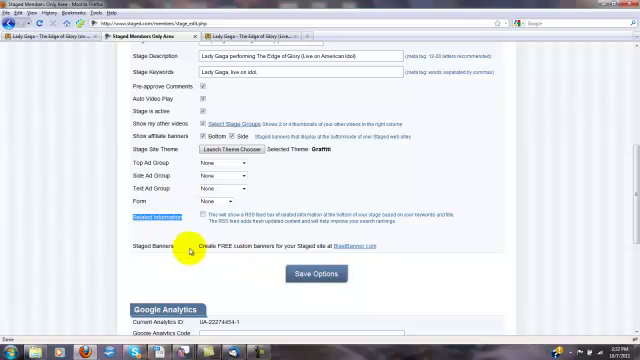
pyautogui.scroll(-3, 190, 250)
pyautogui.scroll(2, 190, 260)
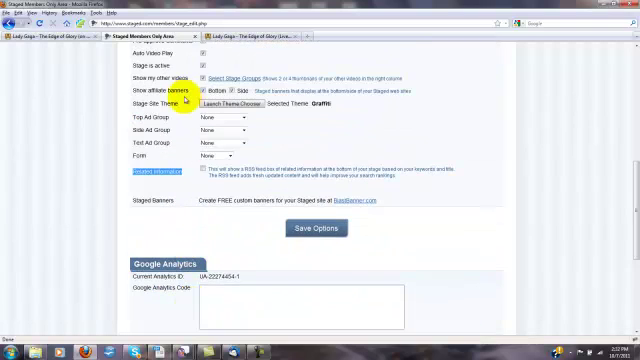
pyautogui.click(203, 169)
pyautogui.click(322, 230)
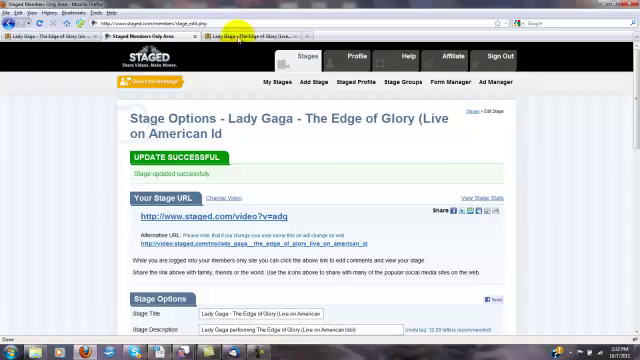
# Step: Reload the Lady Gaga public stage page so the Related Information feeds appear
pyautogui.click(60, 36)
pyautogui.click(52, 23)
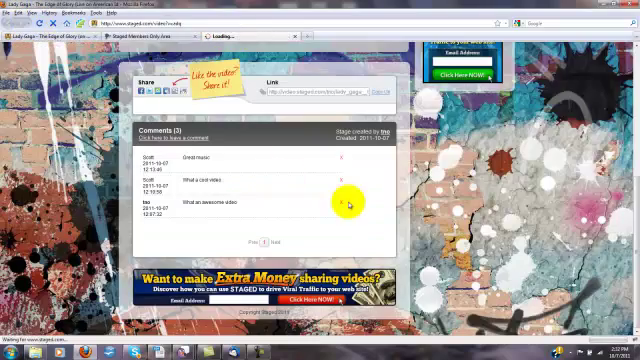